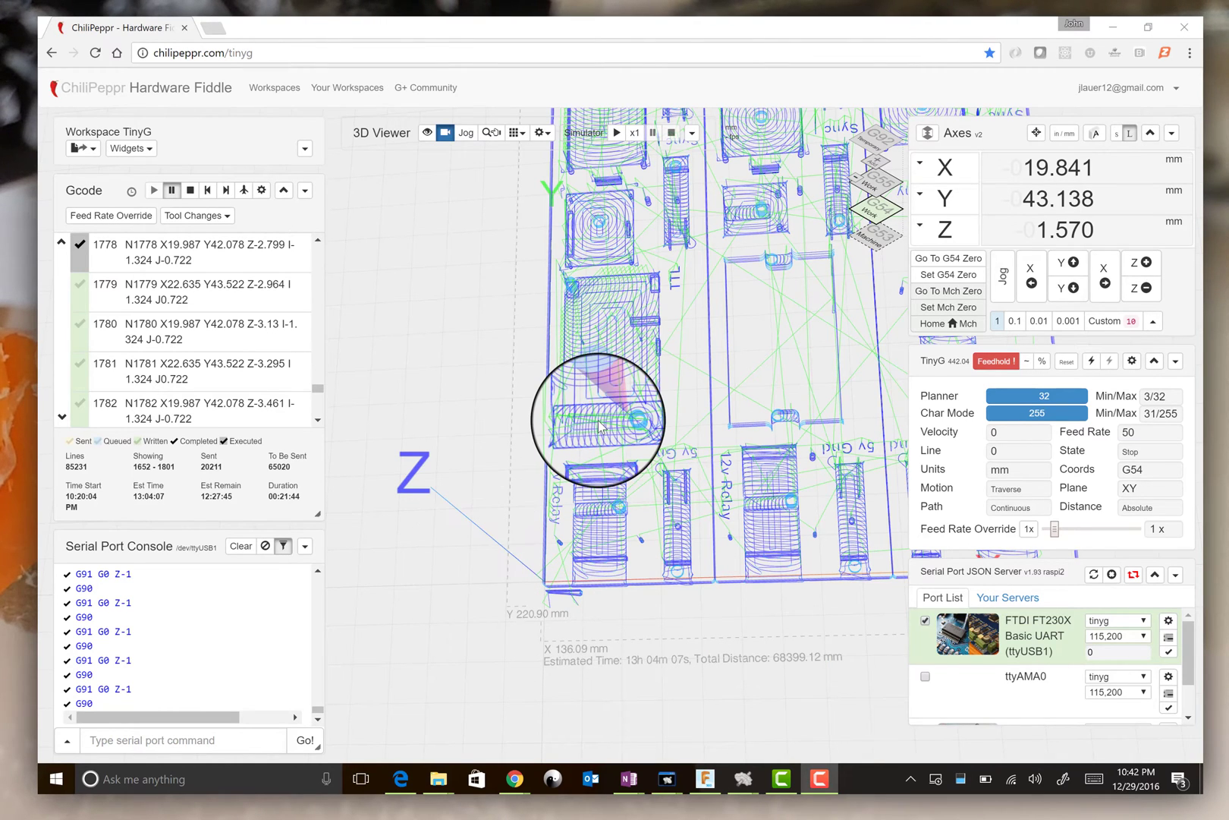
scroll(598, 425, up, 3)
scroll(598, 425, up, 3)
scroll(598, 425, up, 3)
scroll(598, 425, up, 3)
scroll(600, 425, up, 2)
scroll(600, 425, up, 3)
scroll(600, 425, up, 3)
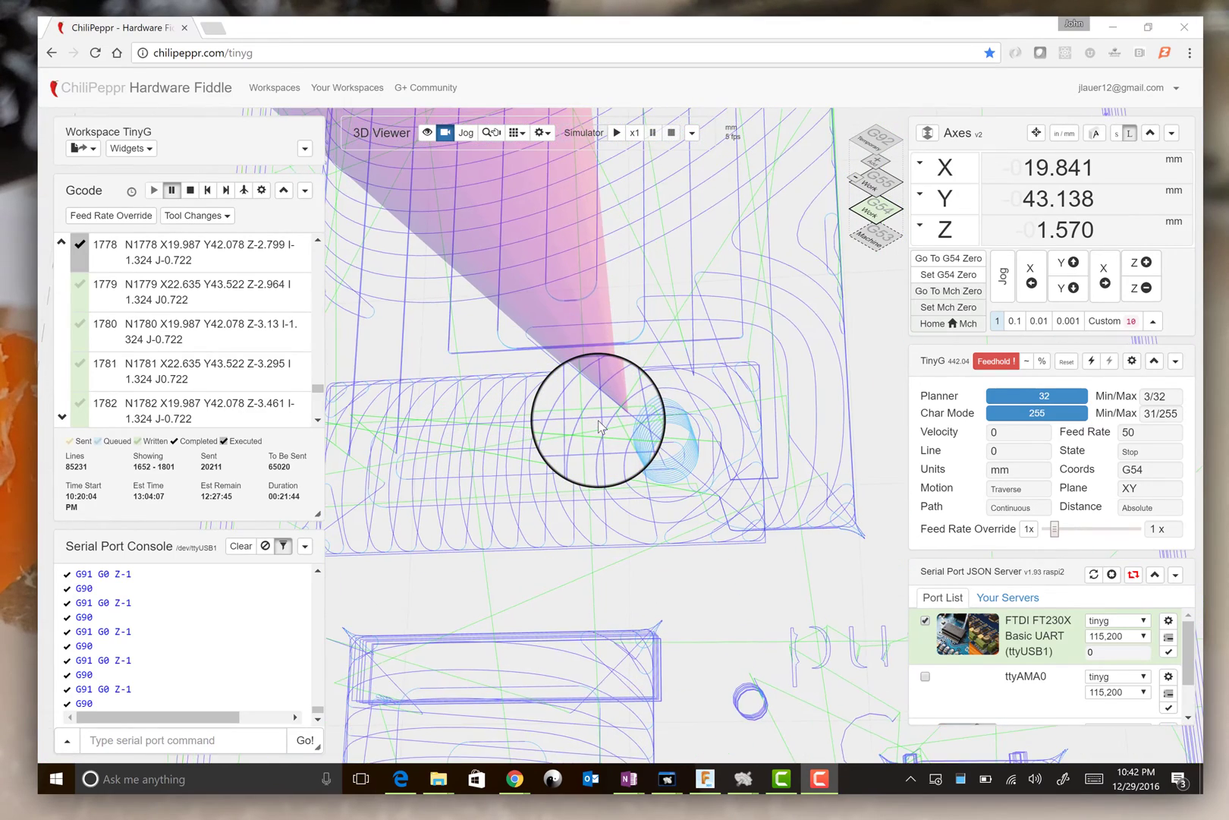
scroll(601, 424, up, 2)
scroll(598, 425, up, 2)
scroll(598, 425, up, 2)
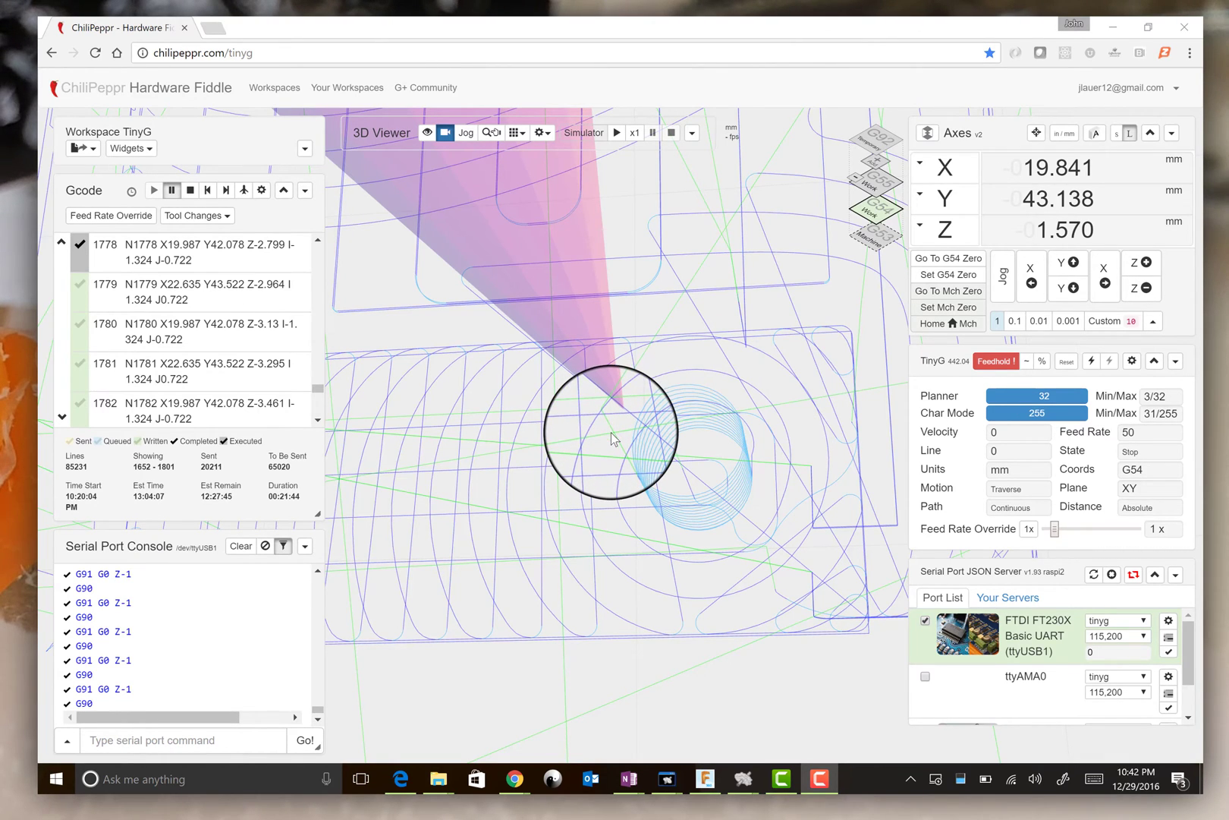
scroll(611, 431, up, 2)
scroll(611, 432, up, 2)
scroll(611, 432, up, 1)
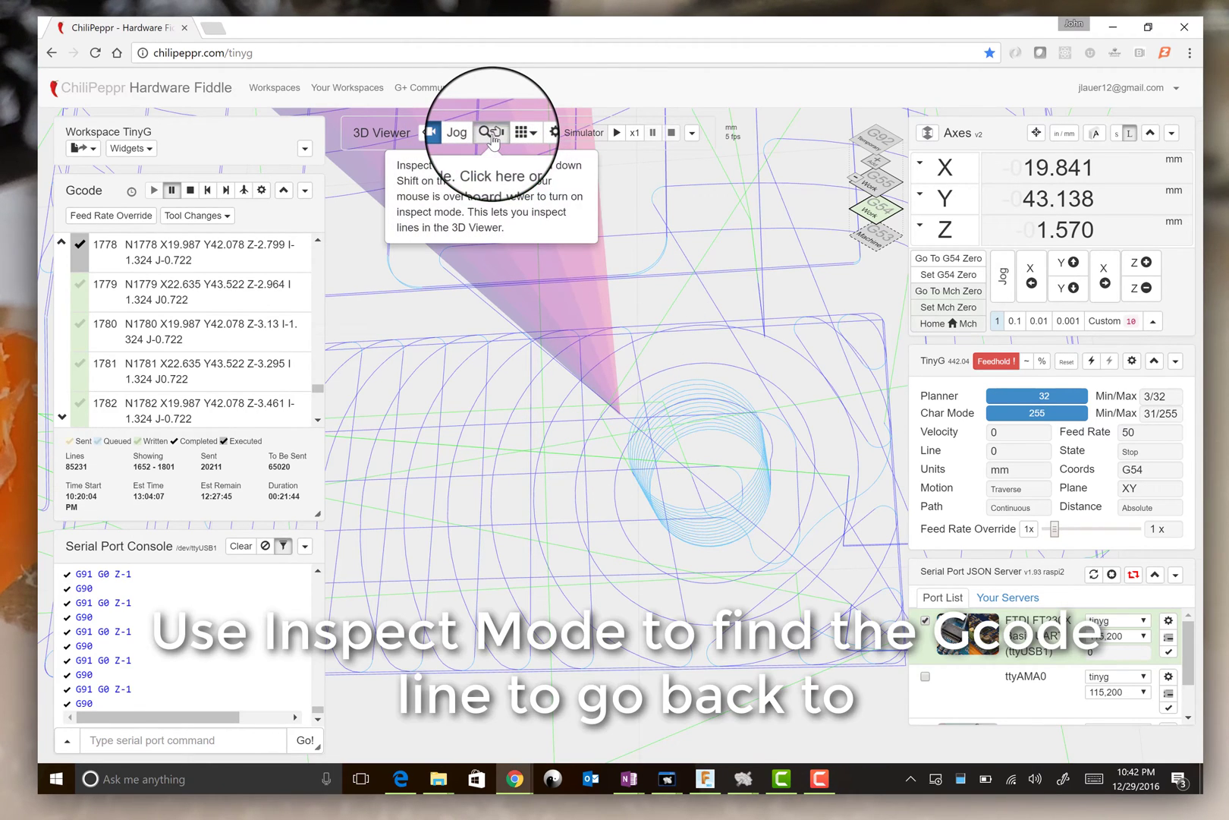
Step: Inspect the toolpath in the 3D viewer to reveal G-code line 1757's start/end coordinates
click(492, 133)
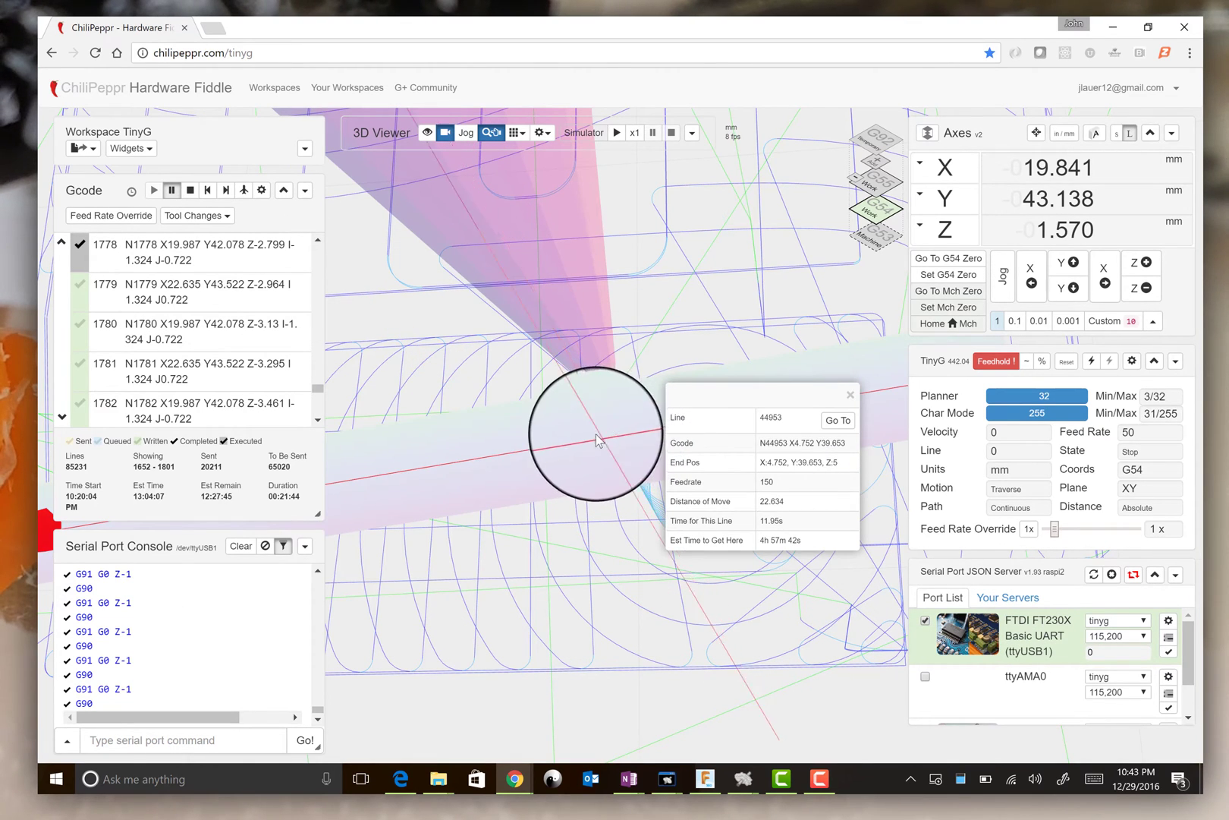
click(492, 134)
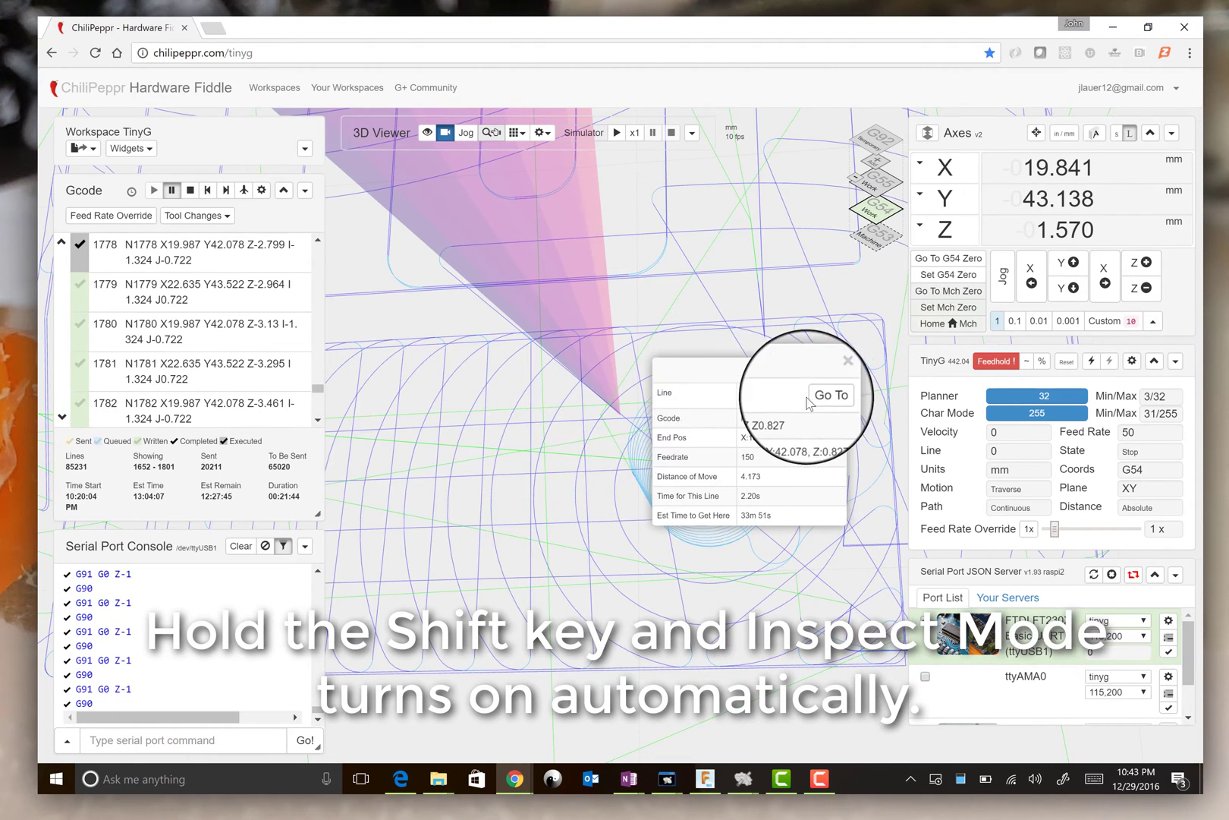
Step: Jump the G-code list to line 1757 via Go To, showing preceding lines 1752–1756
click(821, 399)
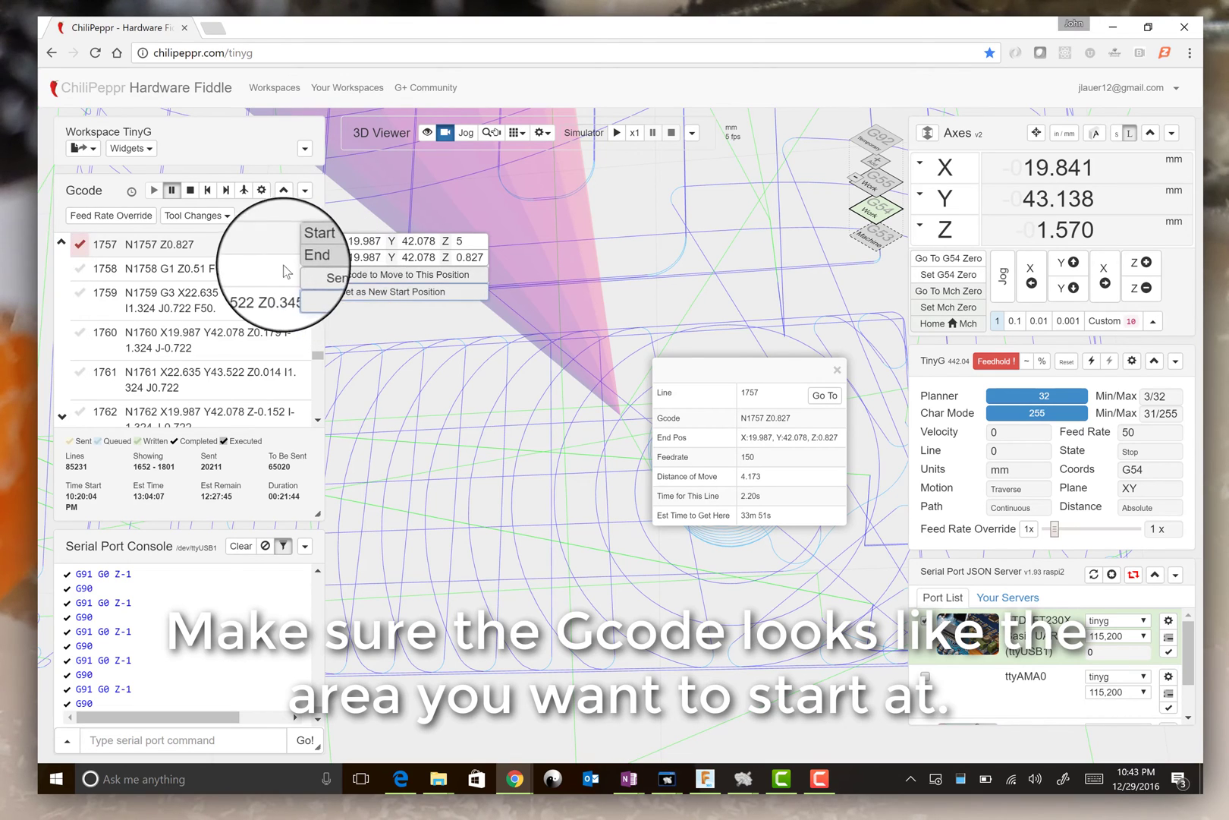
scroll(249, 255, up, 1)
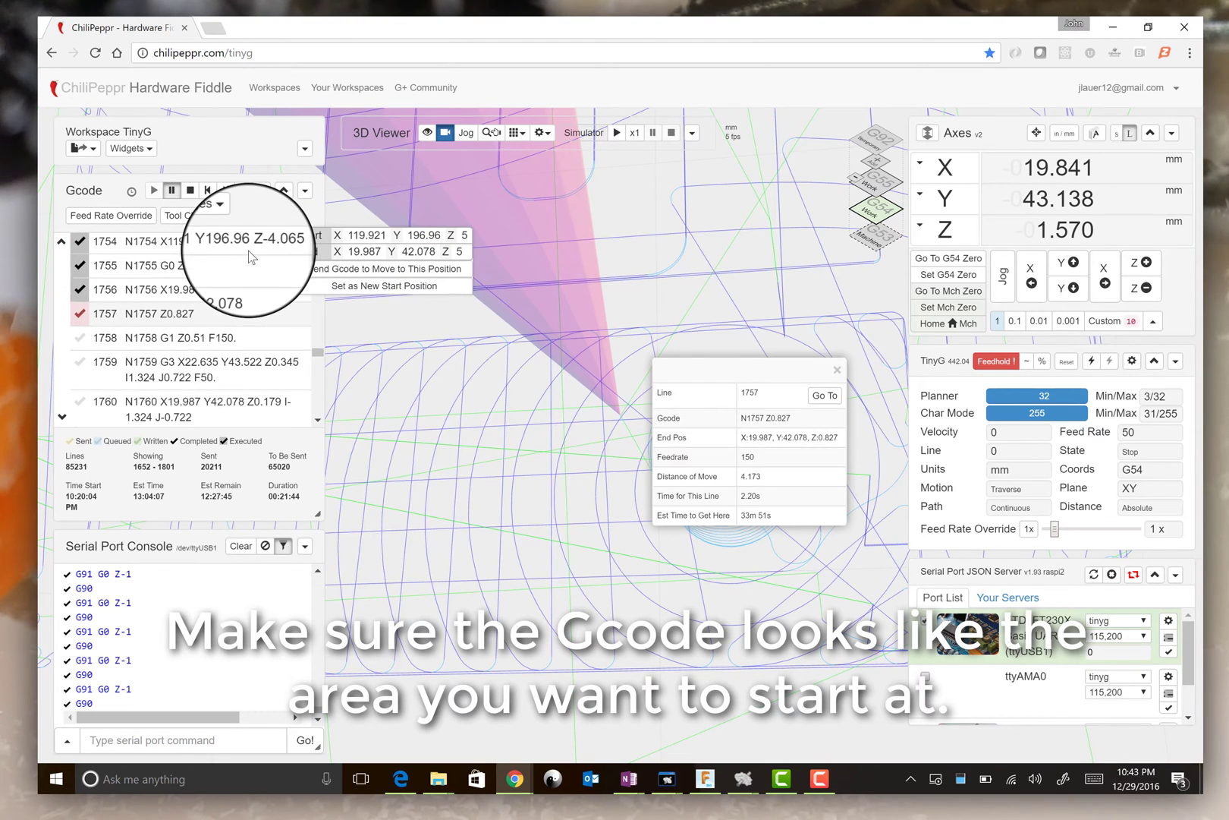
scroll(250, 255, up, 1)
scroll(245, 278, up, 1)
scroll(242, 298, up, 1)
scroll(240, 312, up, 1)
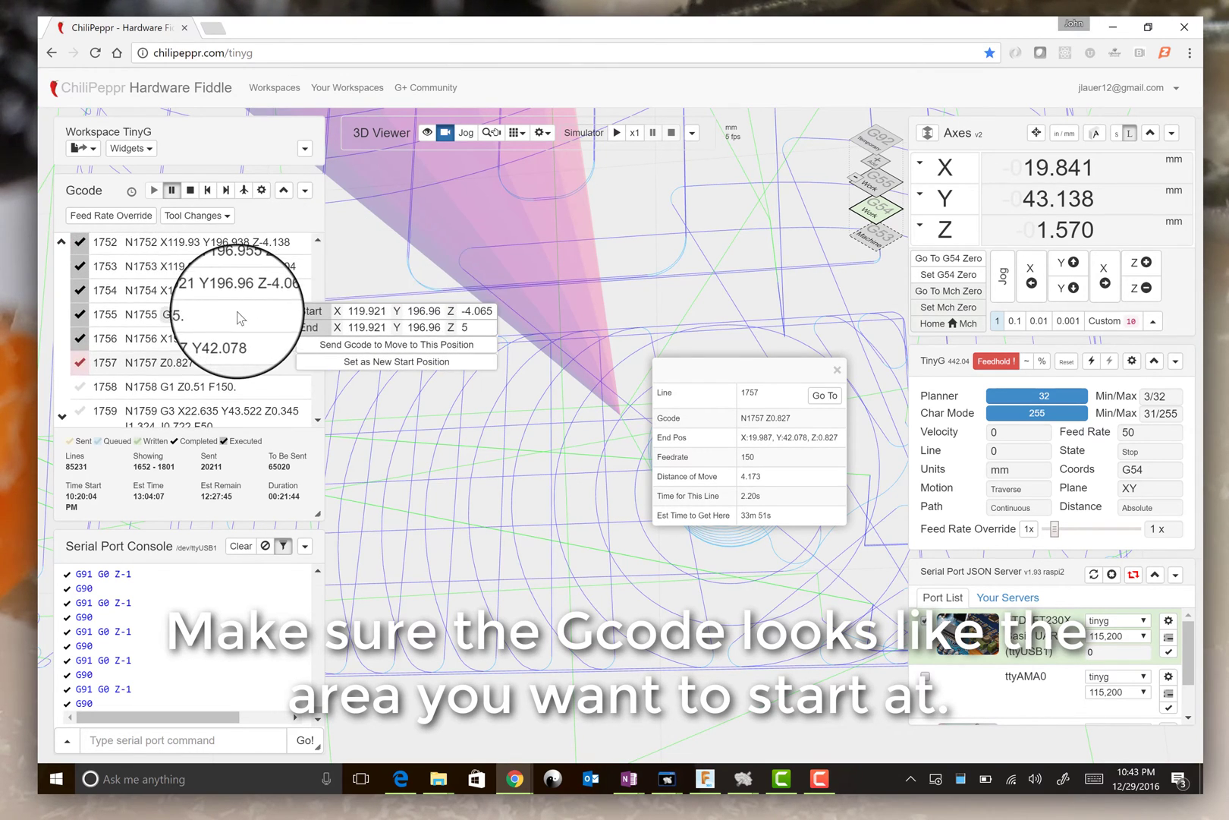